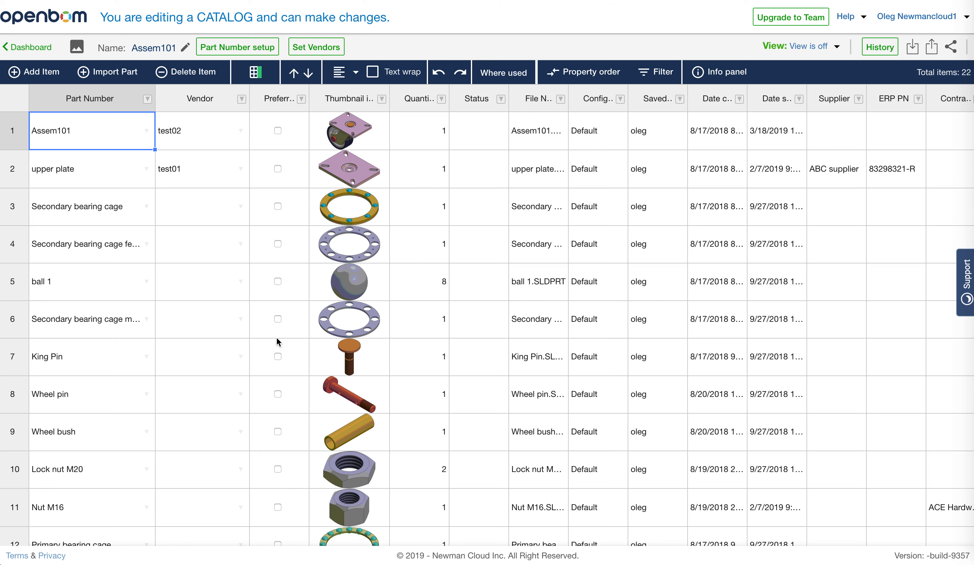
# Look through the parts, vendors and thumbnails listed in the Assem101 catalog.
pyautogui.scroll(-4, 245, 354)
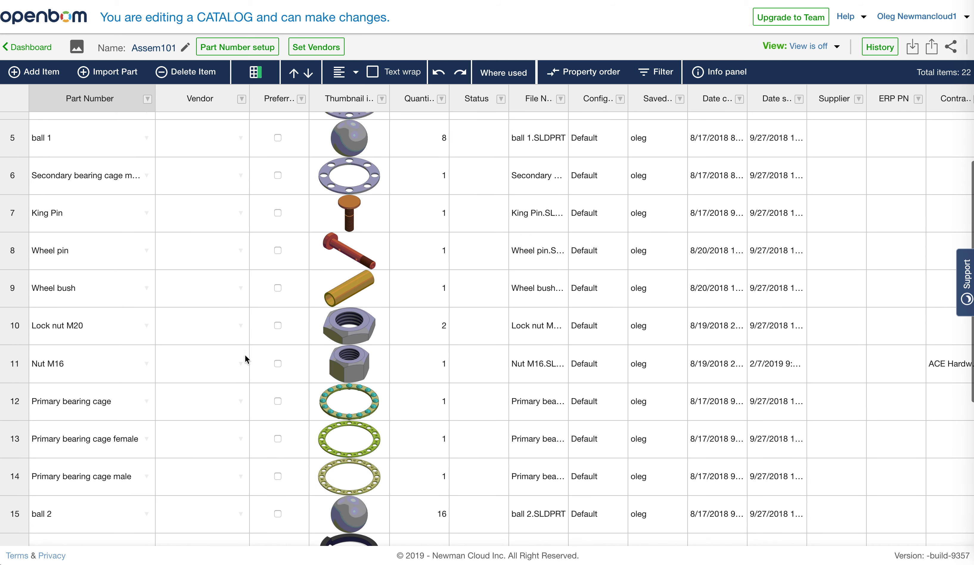
pyautogui.scroll(4, 245, 354)
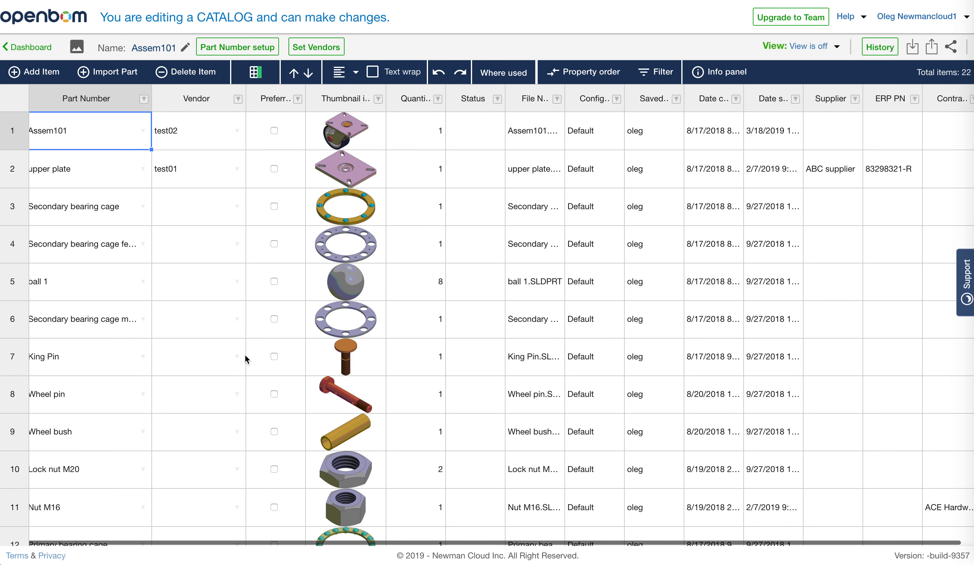
pyautogui.scroll(-8, 228, 427)
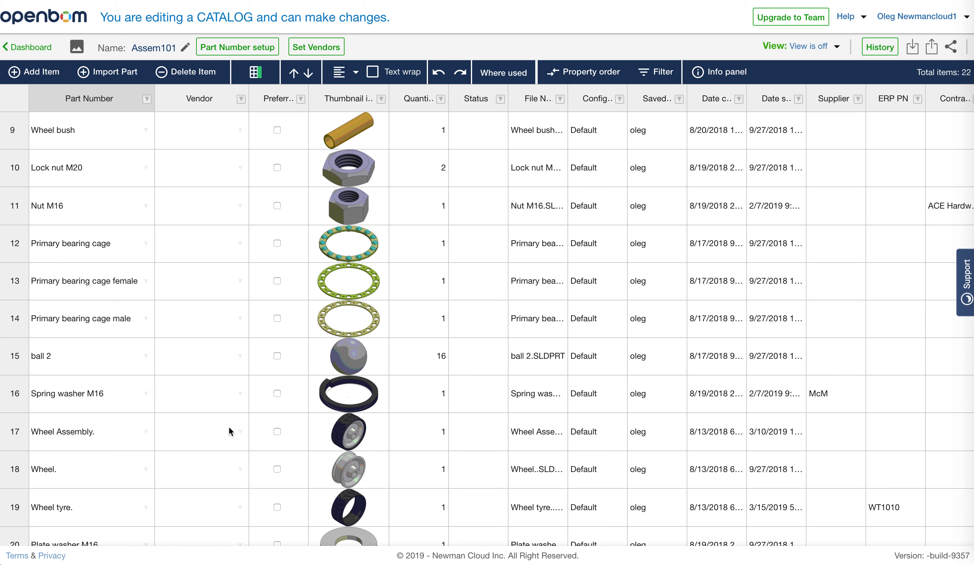
pyautogui.scroll(8, 228, 426)
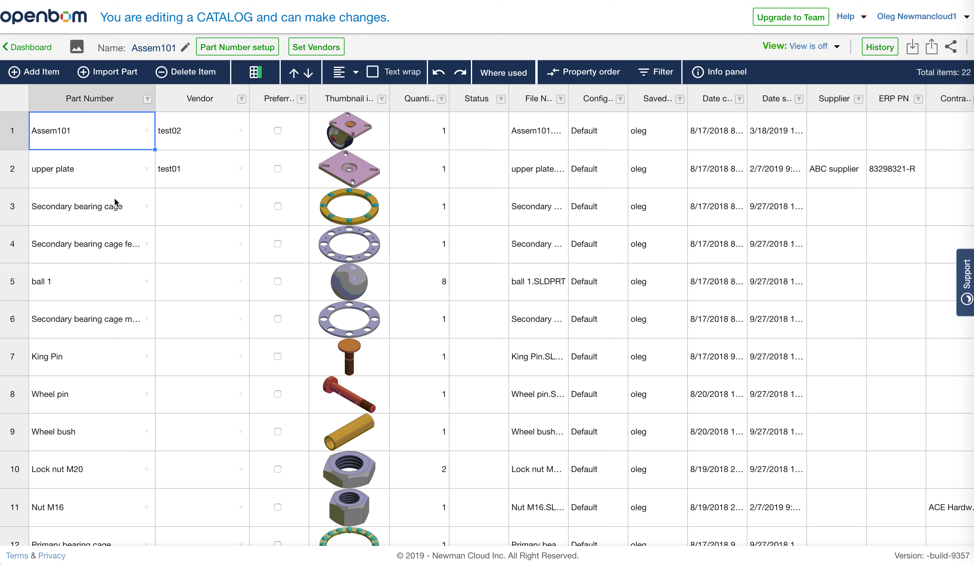
pyautogui.click(112, 180)
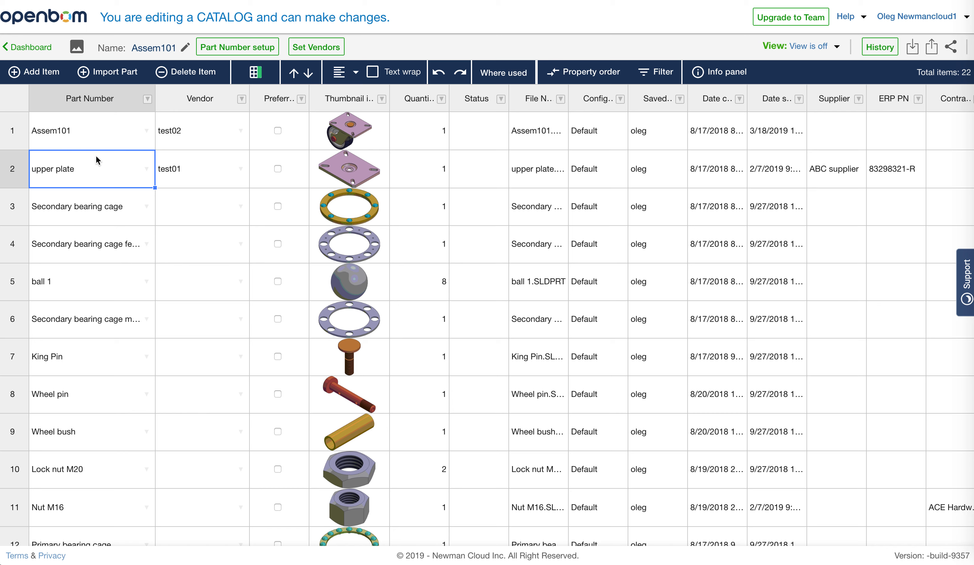
pyautogui.click(111, 136)
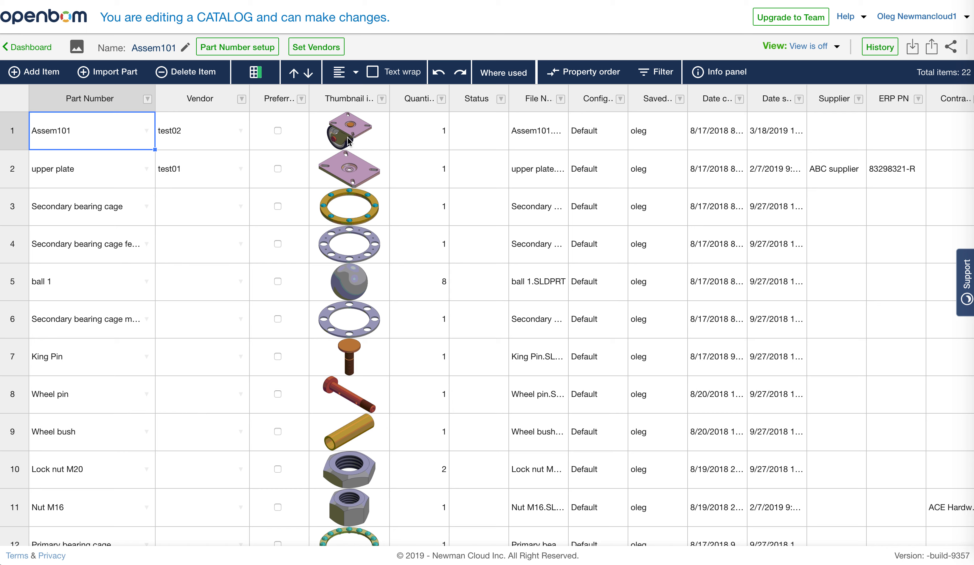
pyautogui.click(195, 252)
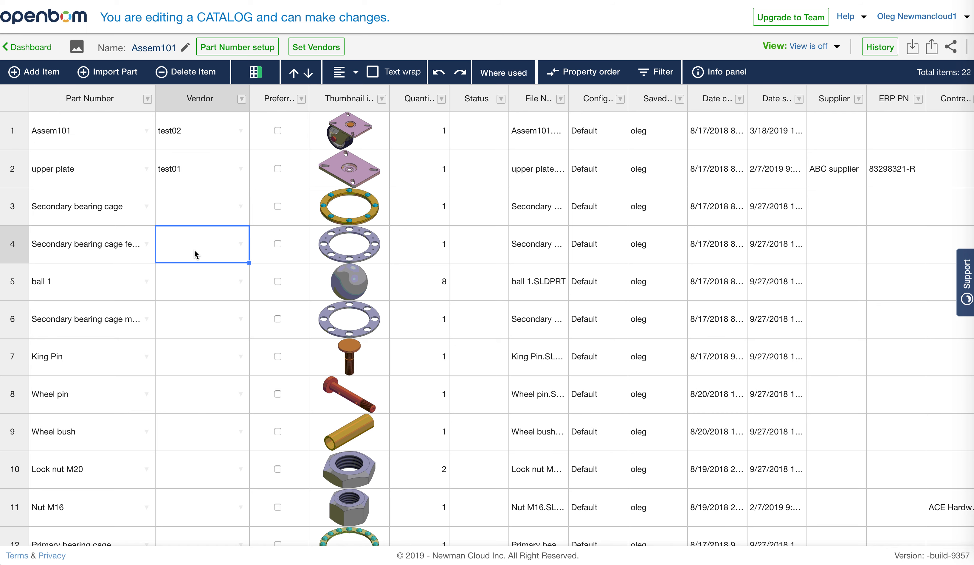
pyautogui.click(279, 142)
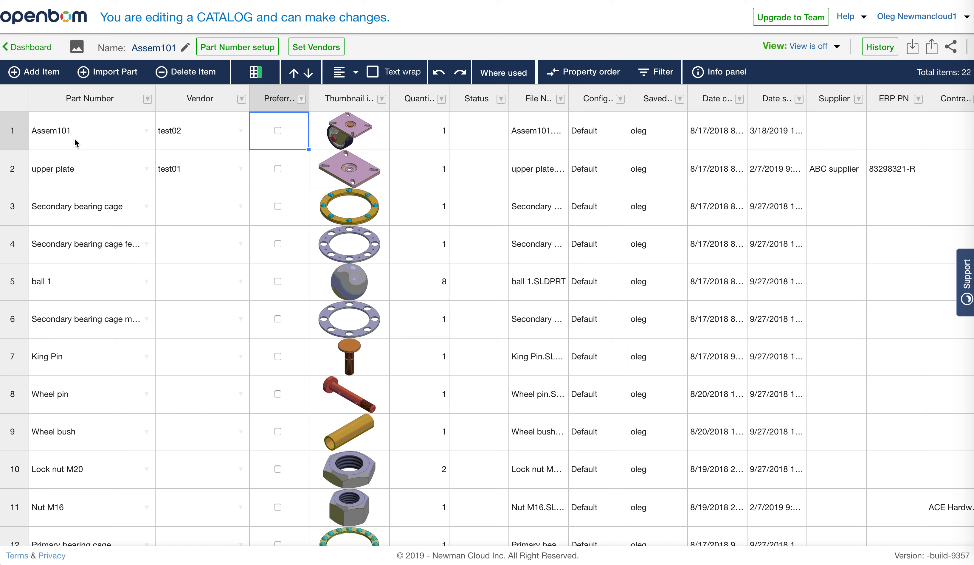
# Open the existing BOM of the Assem101 item from the catalog.
pyautogui.click(104, 142)
pyautogui.rightClick(104, 143)
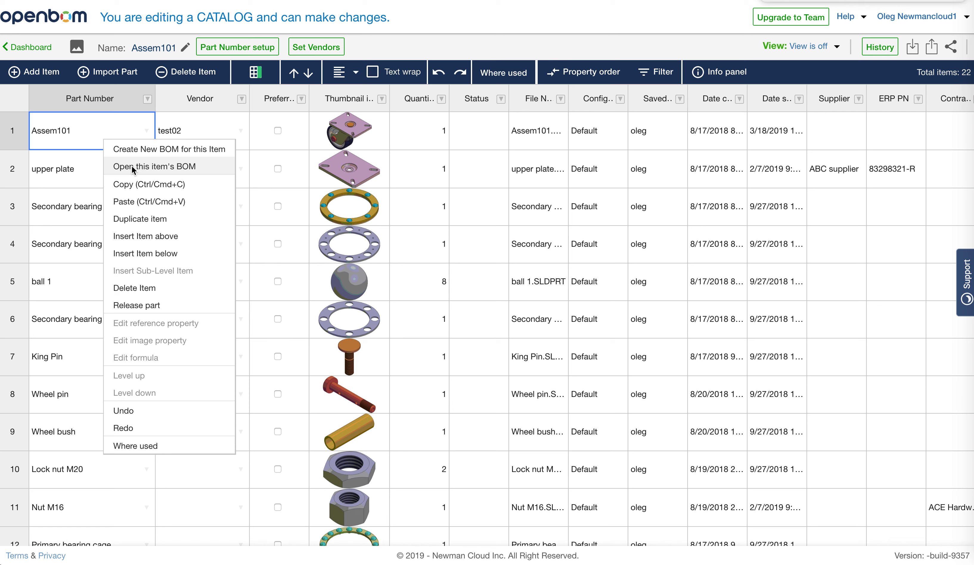
pyautogui.click(313, 147)
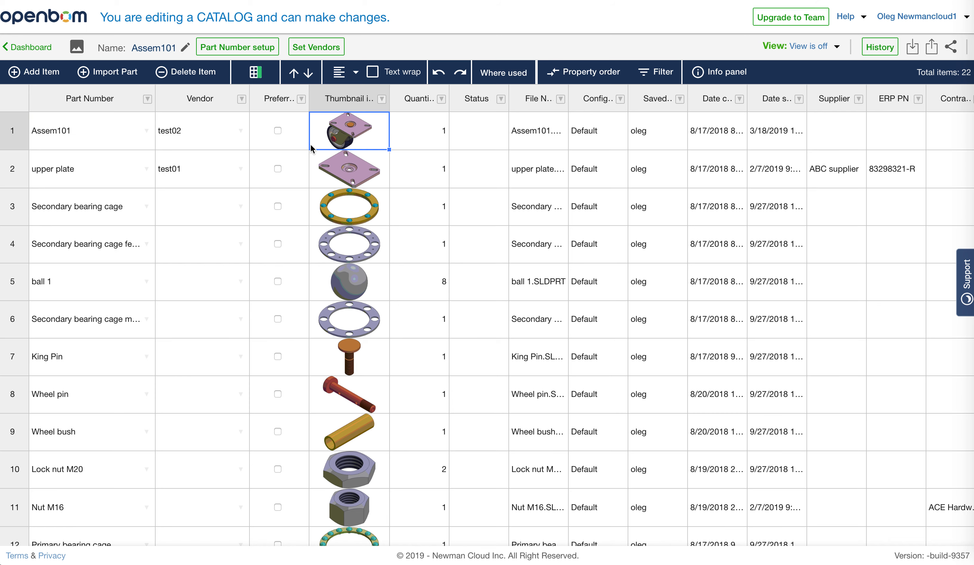
pyautogui.click(100, 145)
pyautogui.rightClick(99, 143)
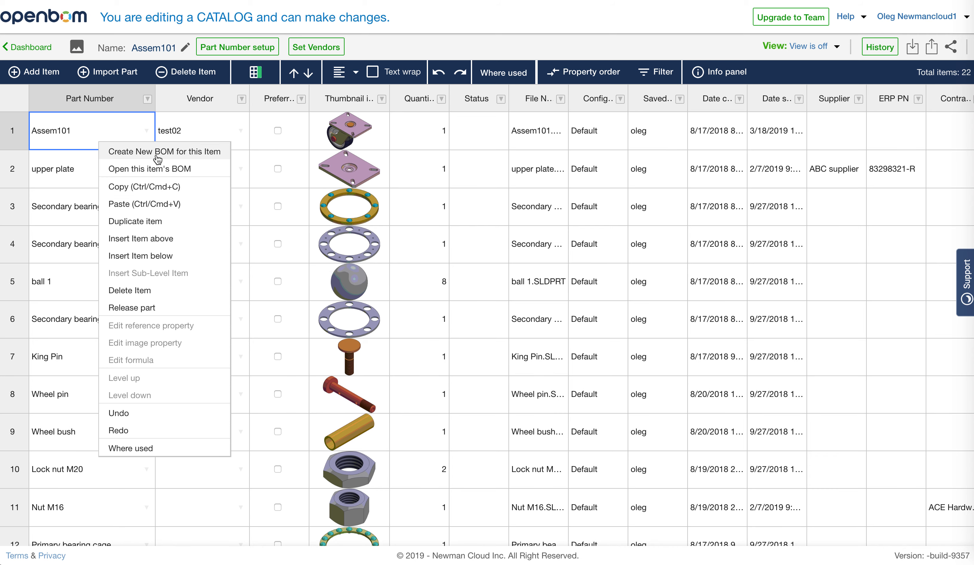
pyautogui.click(155, 168)
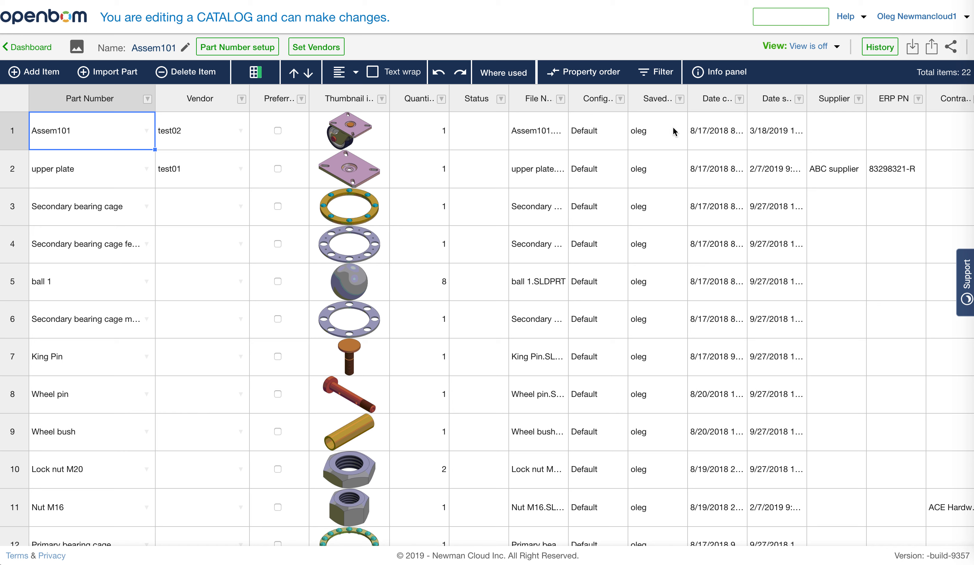
# Create a BOM for the Secondary bearing cage catalog item and check which catalogs are set for it.
pyautogui.click(93, 219)
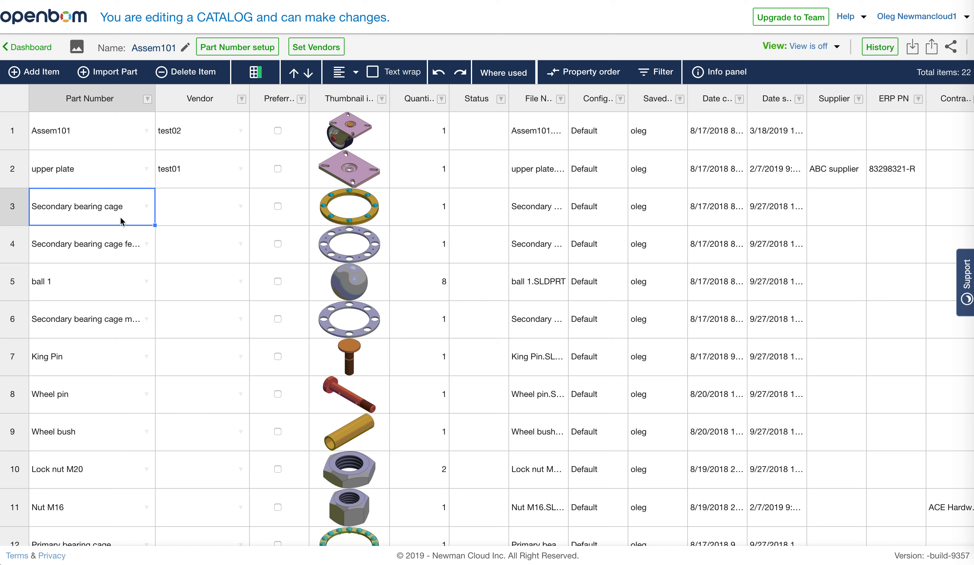
pyautogui.rightClick(111, 218)
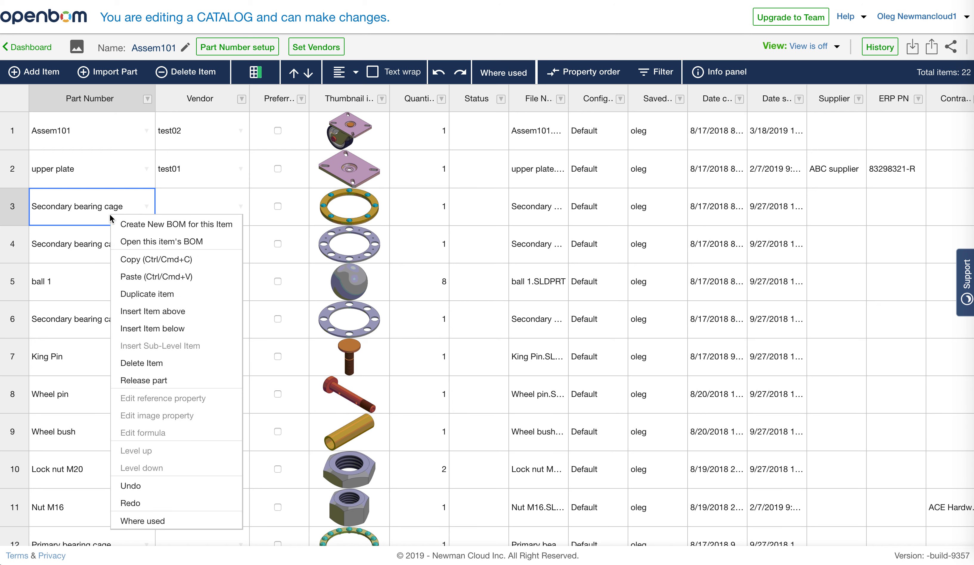
pyautogui.click(157, 244)
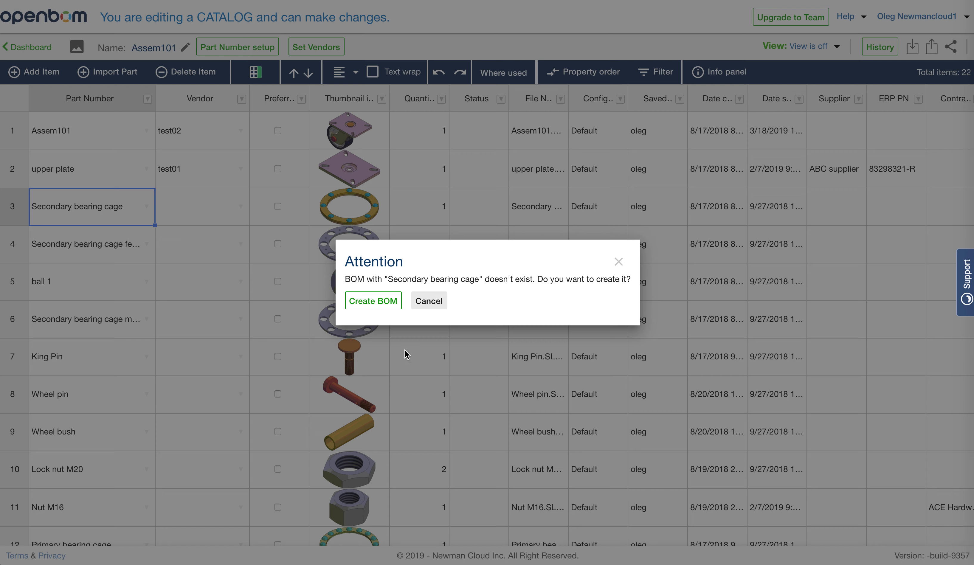
pyautogui.click(365, 302)
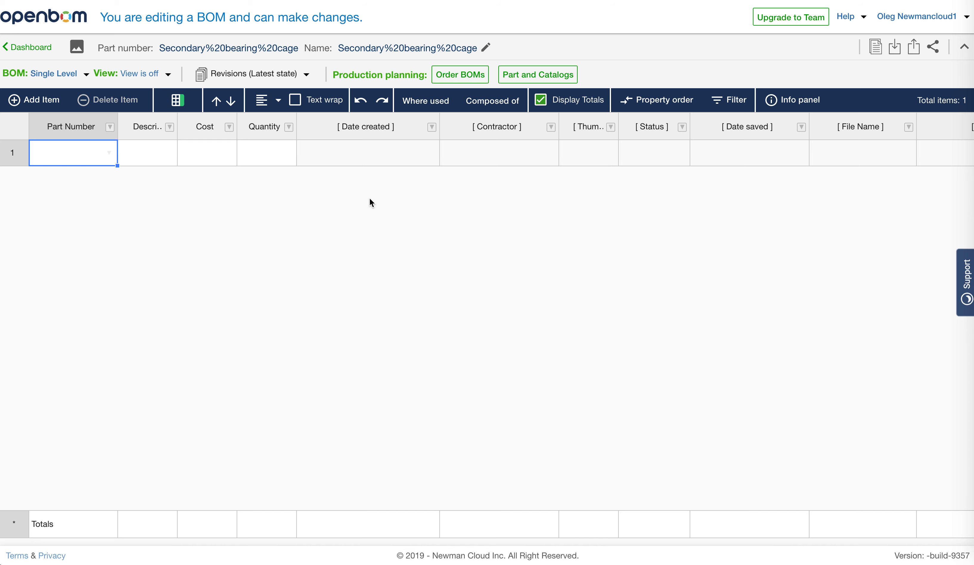
pyautogui.click(547, 75)
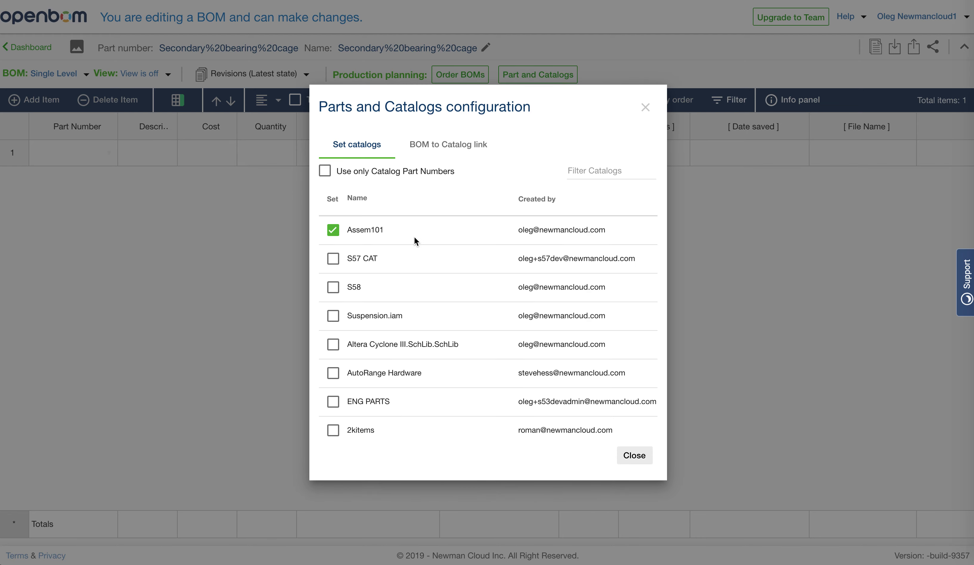
pyautogui.click(650, 115)
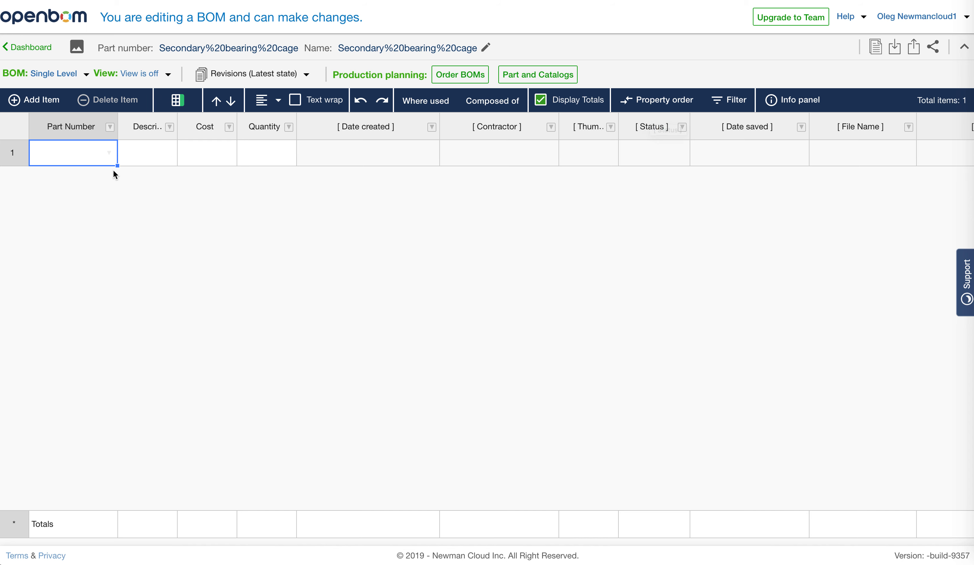
# Find the part ball 2 through the part search and insert it into the first row of the BOM.
pyautogui.click(110, 154)
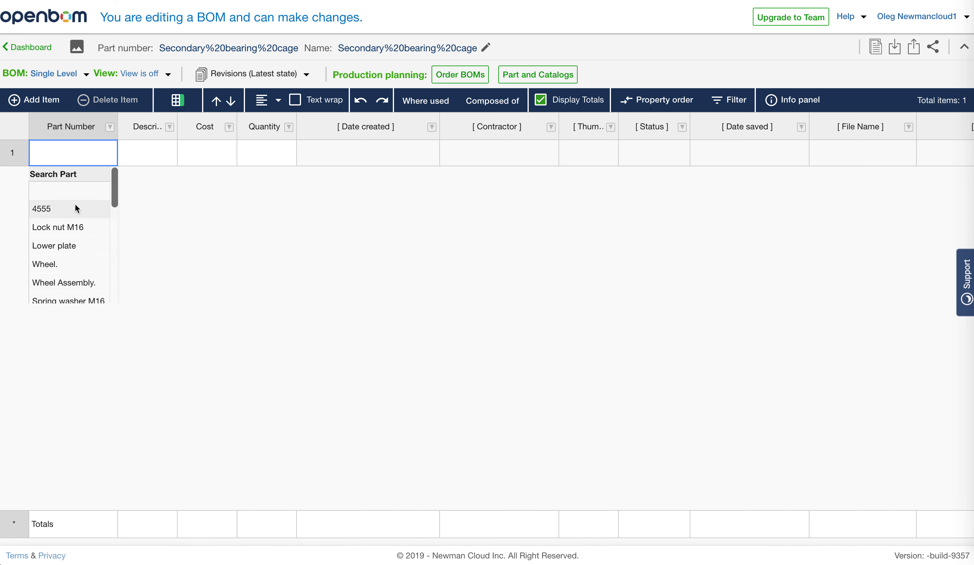
pyautogui.click(82, 186)
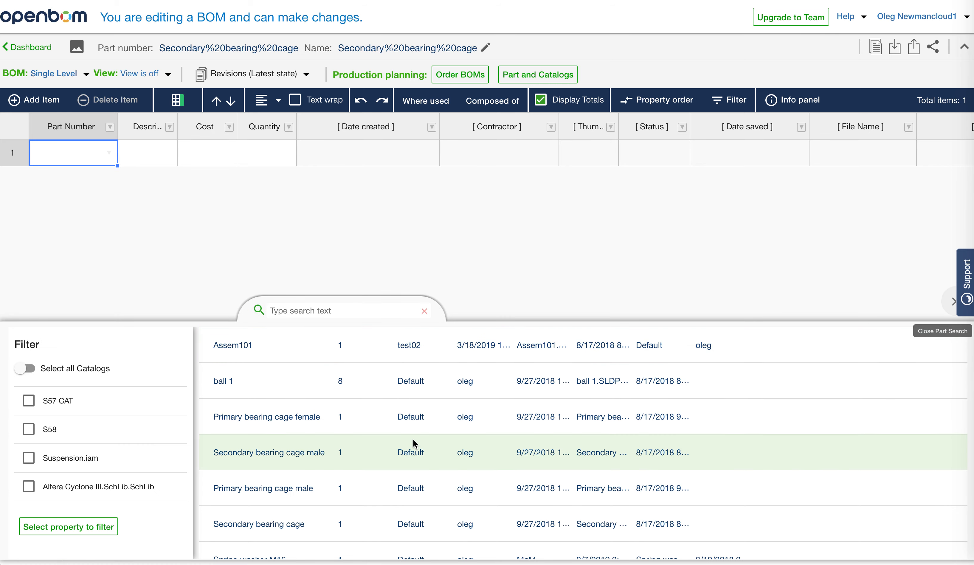
pyautogui.scroll(-4, 413, 439)
pyautogui.scroll(3, 423, 446)
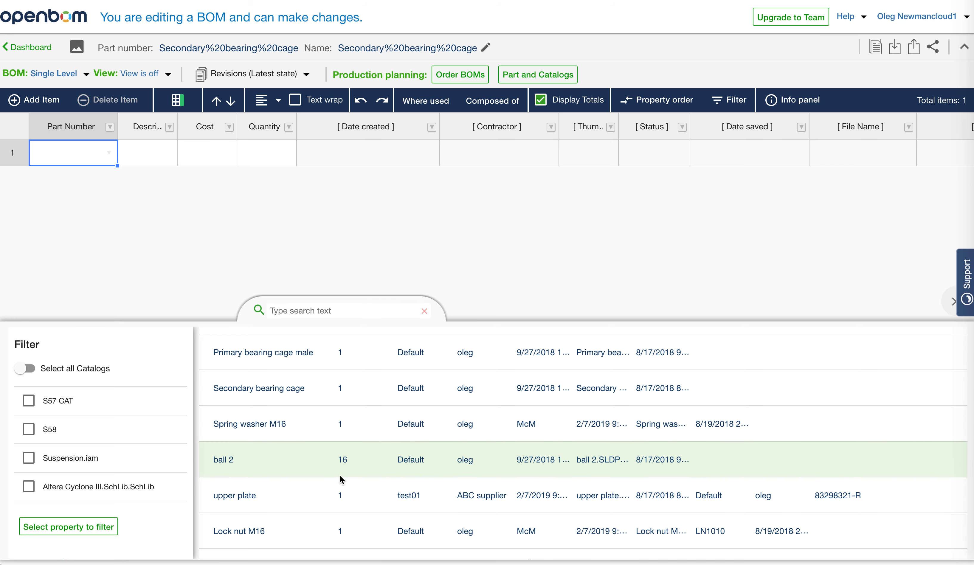
pyautogui.scroll(-1, 338, 476)
pyautogui.click(284, 427)
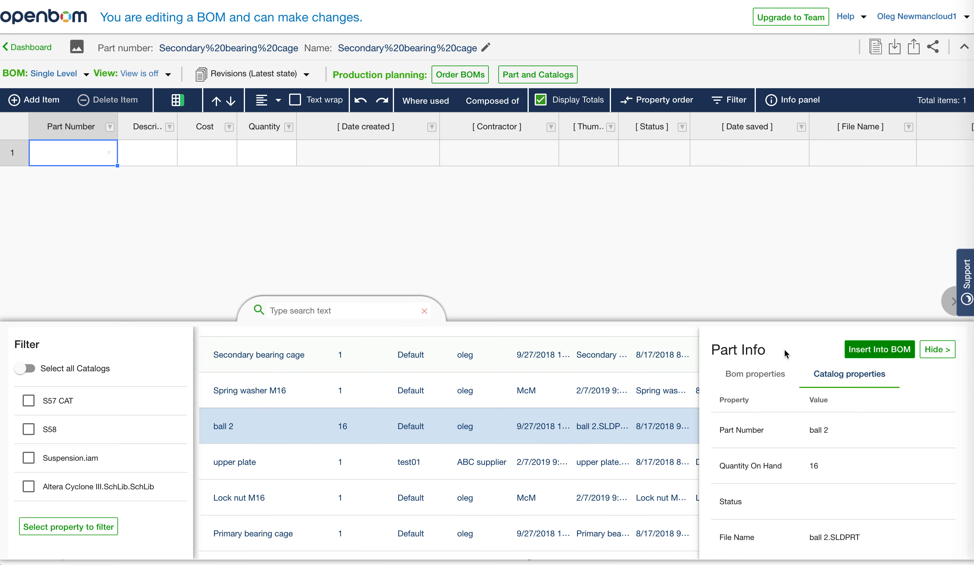
pyautogui.click(873, 352)
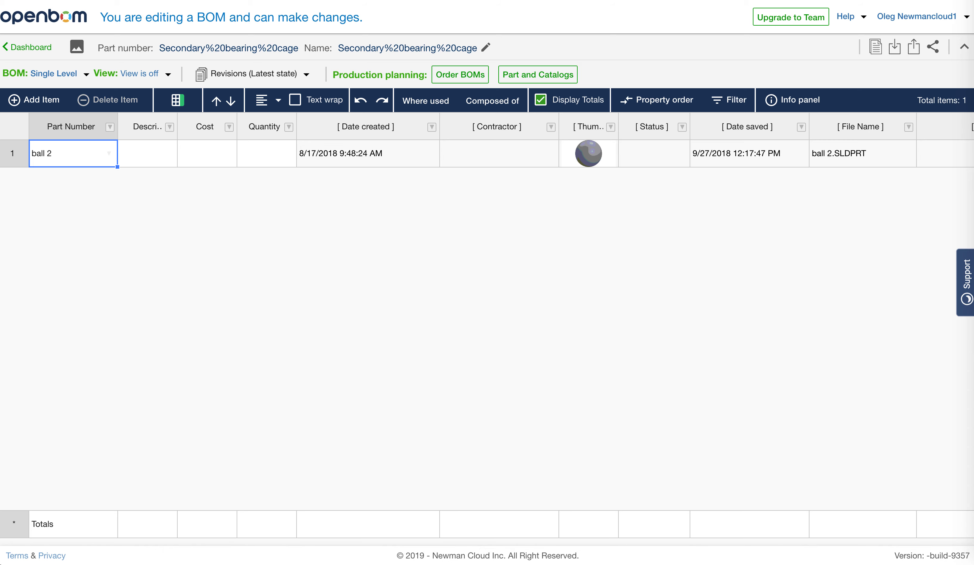
# Return to the Assem101 catalog and review the BOM commands available for the Assem101 item.
pyautogui.hotkey('ctrl', 'shift', 'Tab')
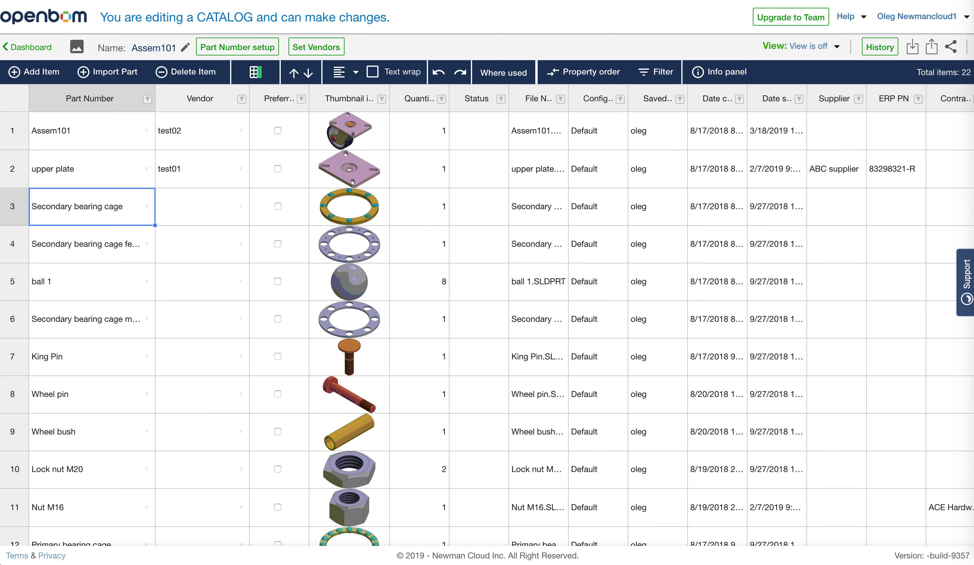
pyautogui.click(107, 142)
pyautogui.rightClick(105, 137)
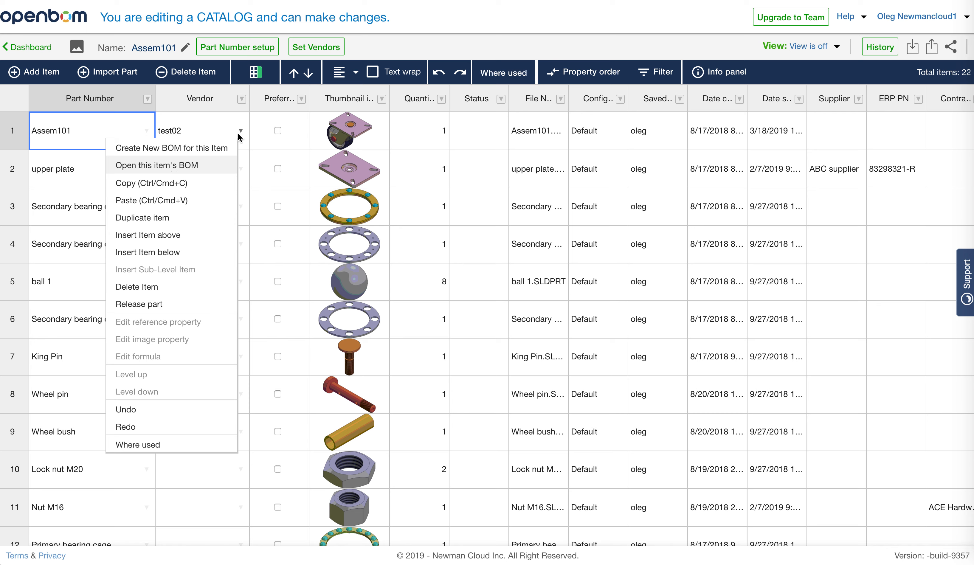
pyautogui.click(226, 128)
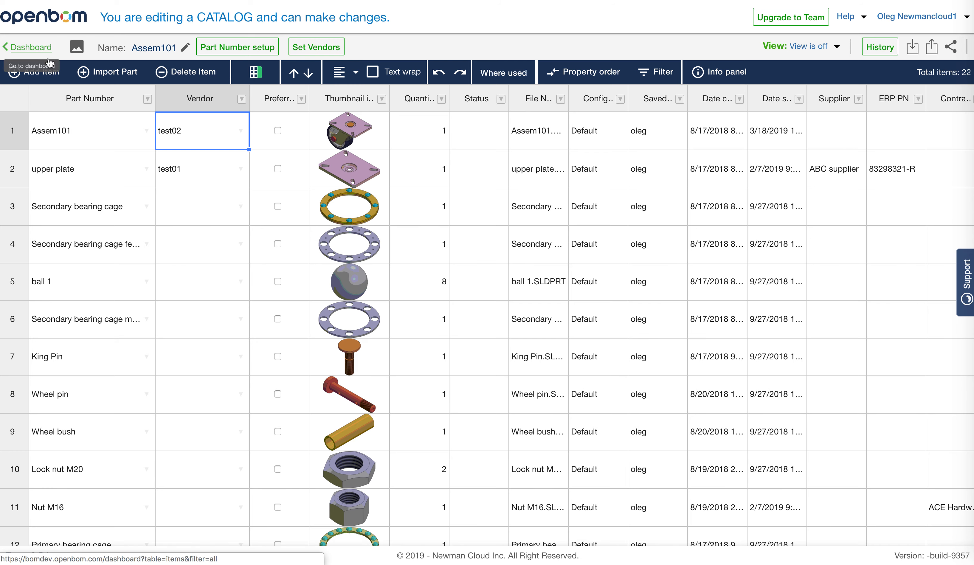
# Go back to the dashboard and start creating a new BOM.
pyautogui.click(38, 50)
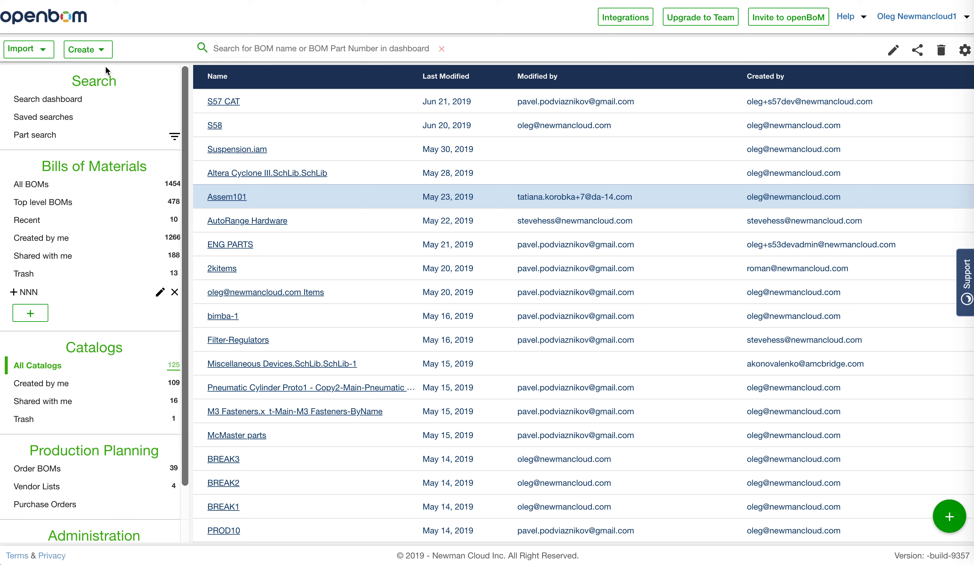
pyautogui.click(99, 51)
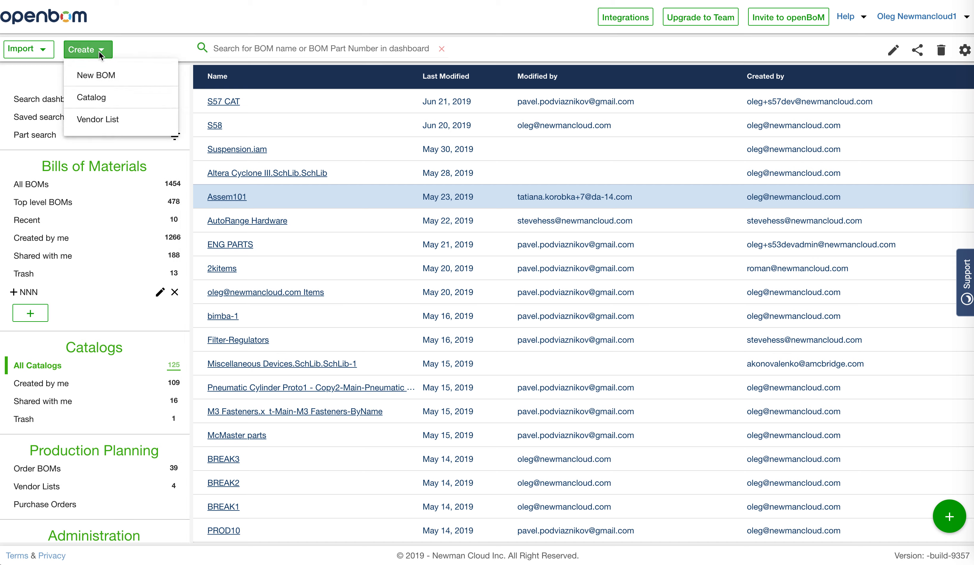
pyautogui.click(112, 76)
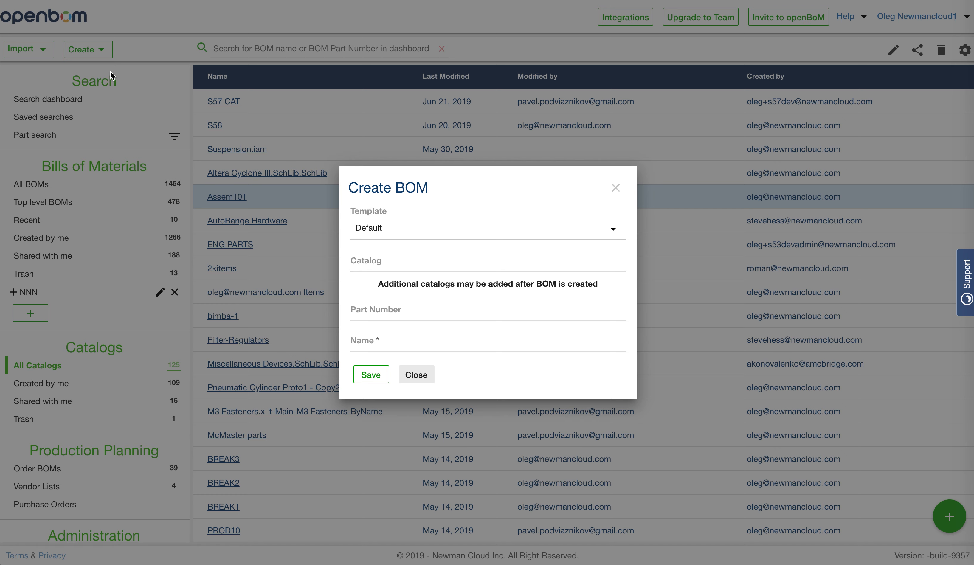
pyautogui.click(419, 262)
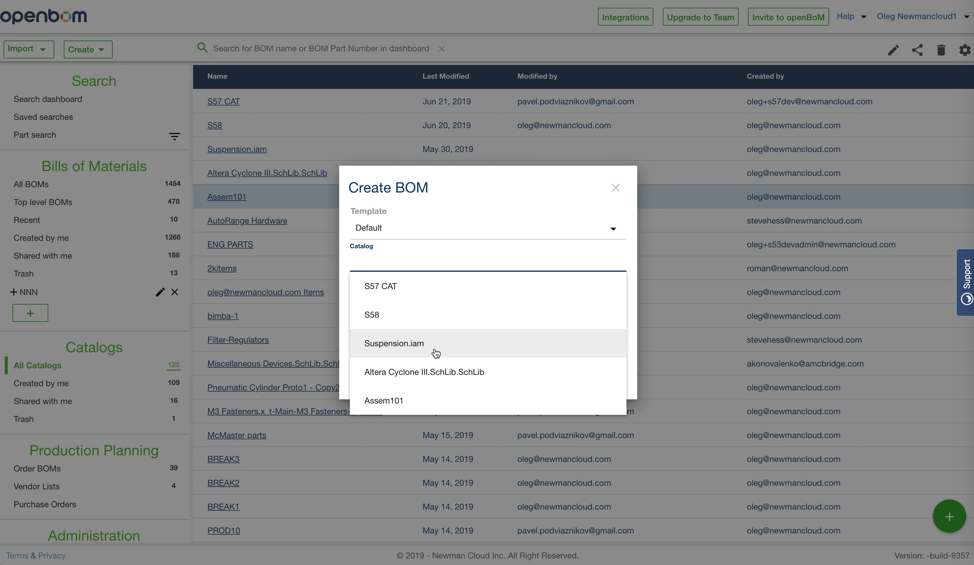
pyautogui.click(436, 353)
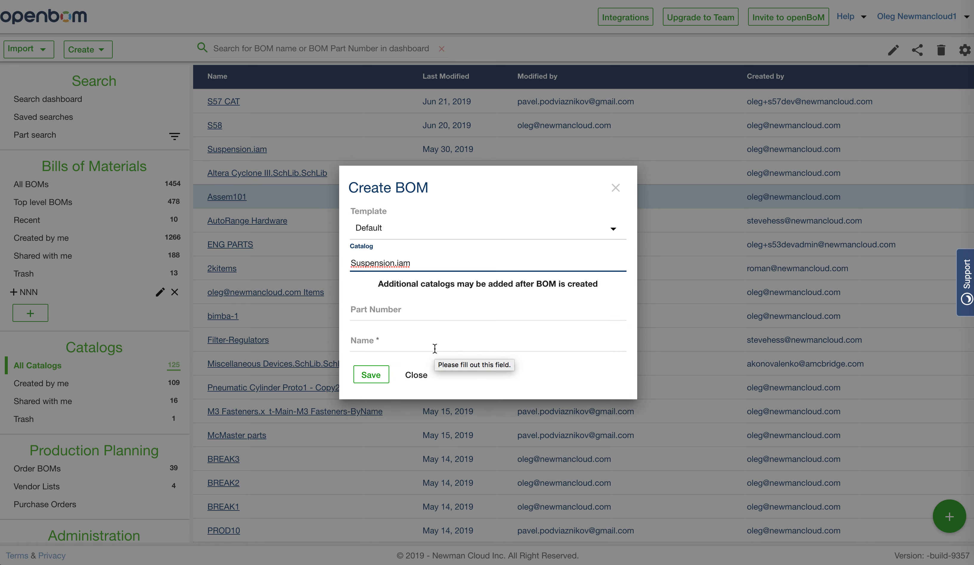
pyautogui.doubleClick(418, 265)
pyautogui.press('BackSpace')
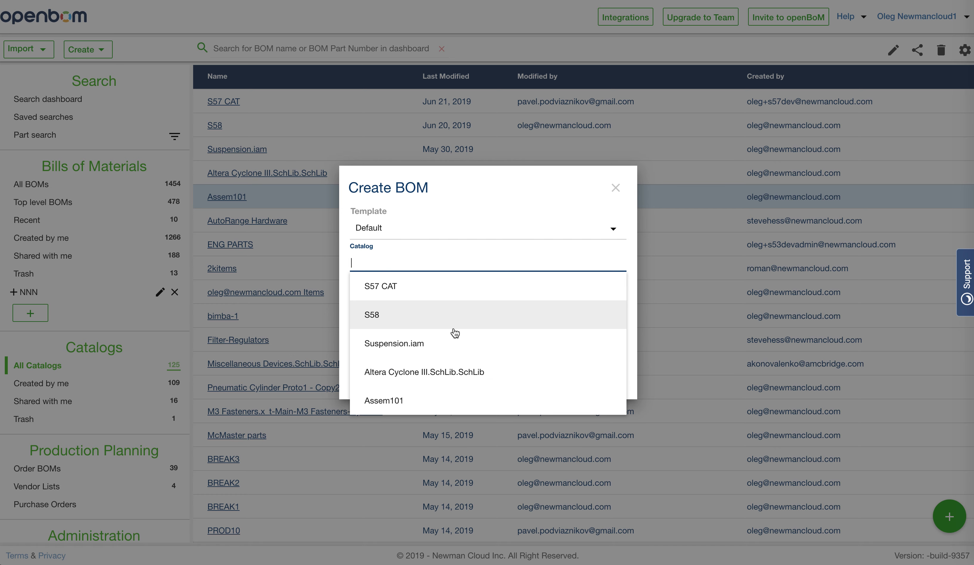
# Choose Assem101 as the catalog for the new BOM and set its part number to 923923.
pyautogui.scroll(-1, 455, 334)
pyautogui.click(436, 384)
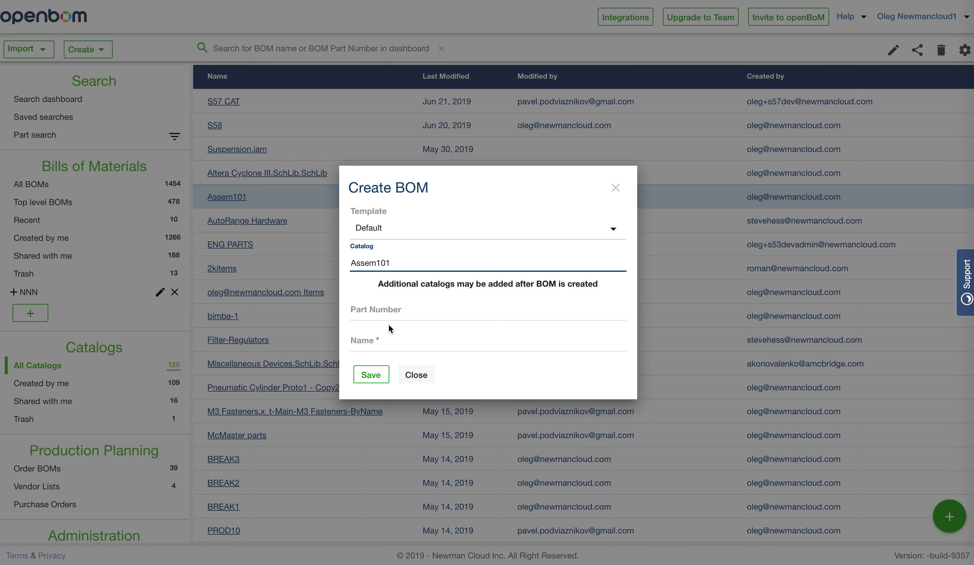
pyautogui.click(403, 311)
pyautogui.write('9239')
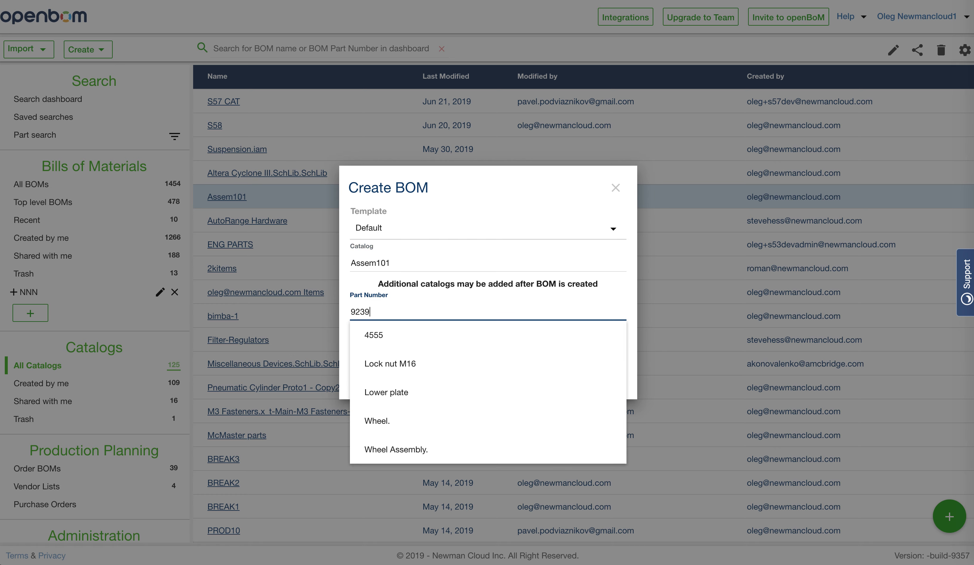
pyautogui.write('23')
pyautogui.press('Tab')
pyautogui.hotkey('shift', 'Tab')
pyautogui.hotkey('ctrl', 'c')
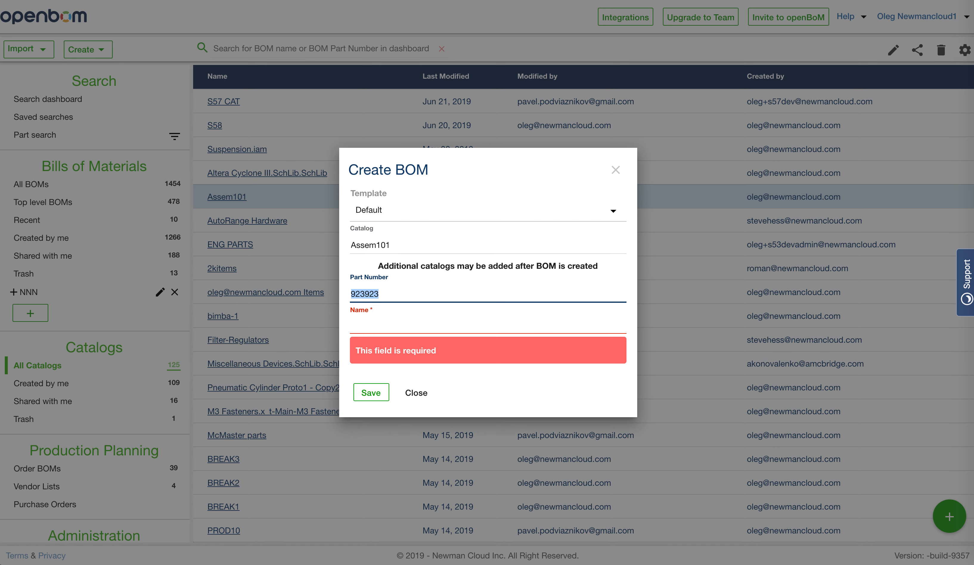
# Name the BOM "923923 assembly" and save it.
pyautogui.press('Tab')
pyautogui.hotkey('ctrl', 'v')
pyautogui.write('ase')
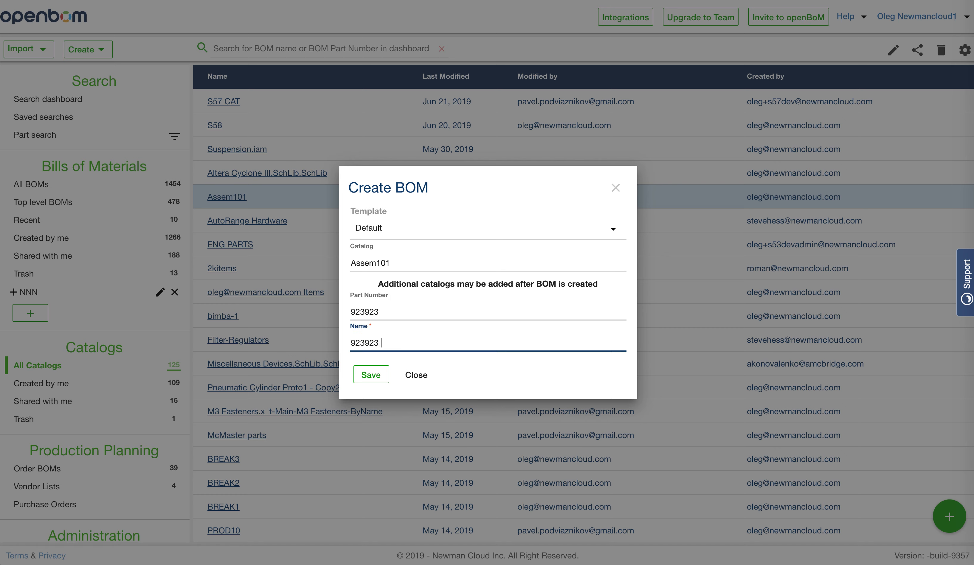
pyautogui.write('mb')
pyautogui.press('BackSpace')
pyautogui.press('BackSpace')
pyautogui.press('BackSpace')
pyautogui.write('sembly')
pyautogui.click(379, 378)
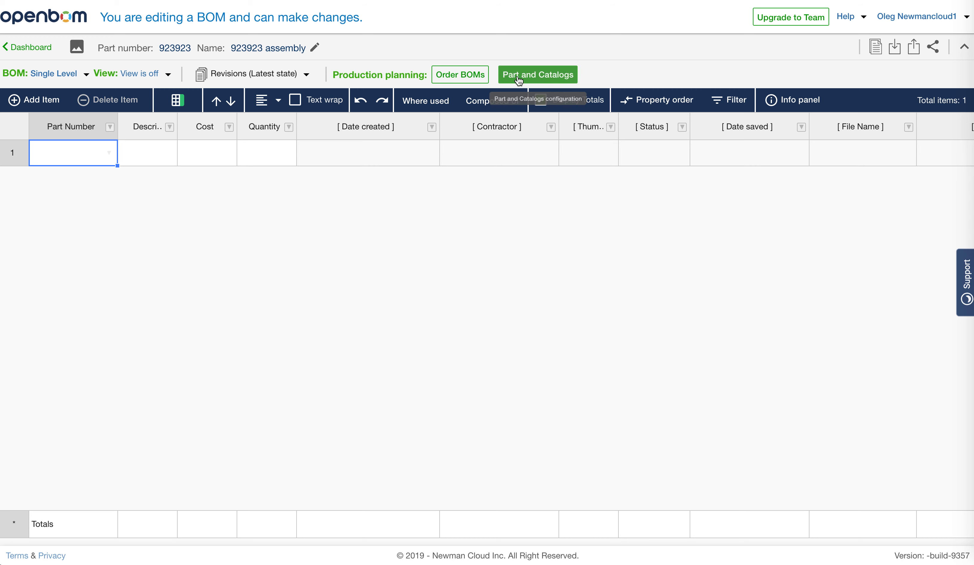
# Check which catalogs are set for the BOM and choose the part "Wheel Assembly." for its first row.
pyautogui.click(534, 80)
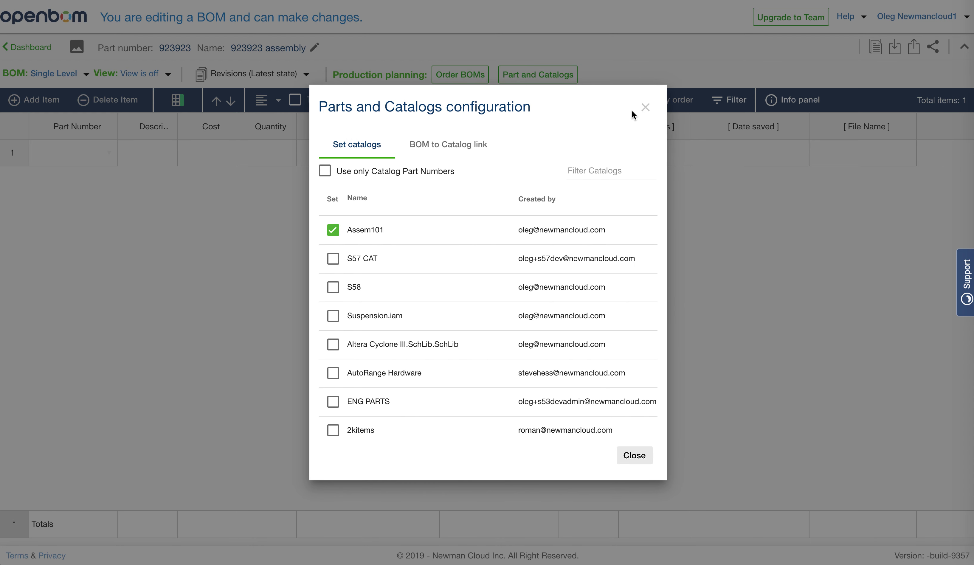
pyautogui.click(647, 108)
pyautogui.click(114, 155)
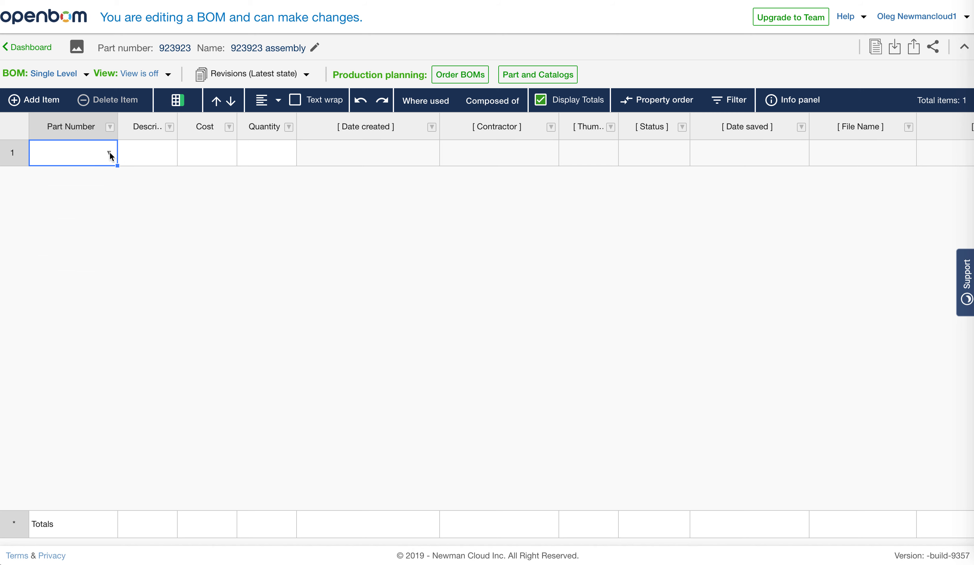
pyautogui.click(110, 152)
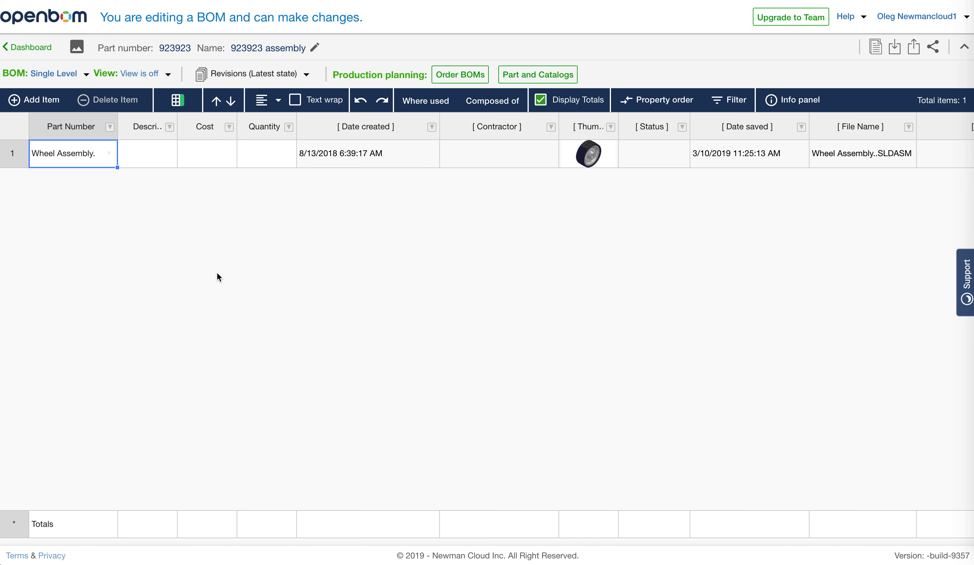
# Show the catalog properties of the Wheel Assembly item alongside the BOM.
pyautogui.click(280, 154)
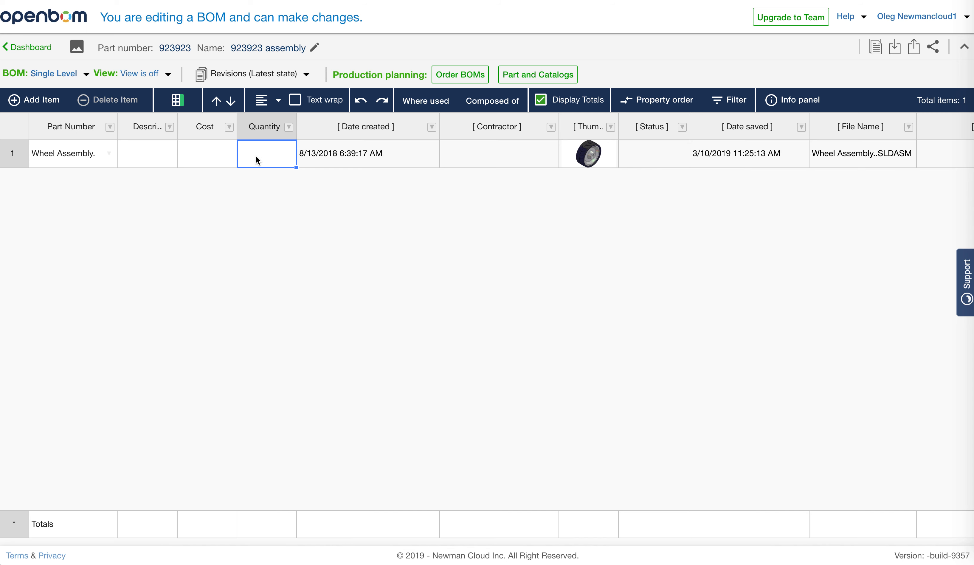
pyautogui.click(809, 100)
pyautogui.click(856, 167)
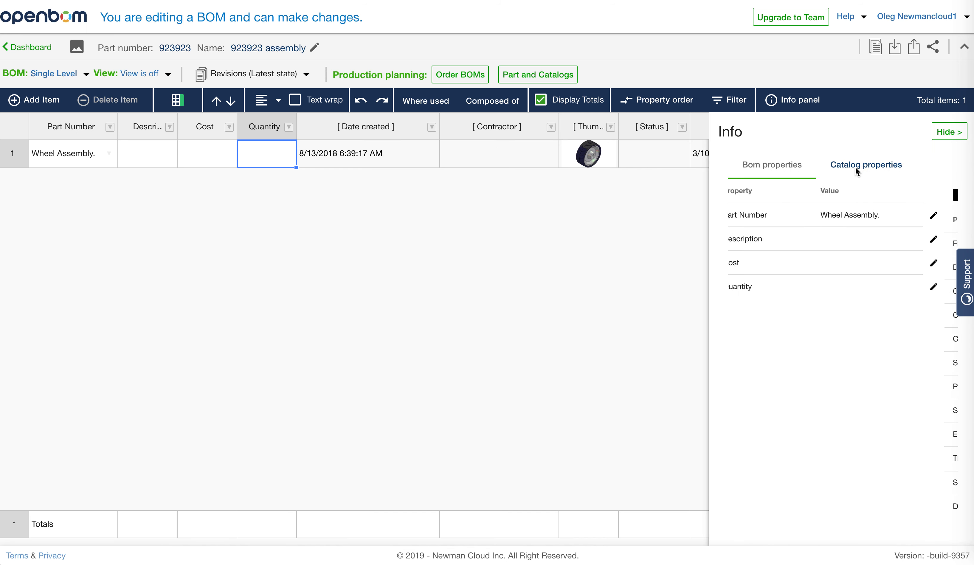